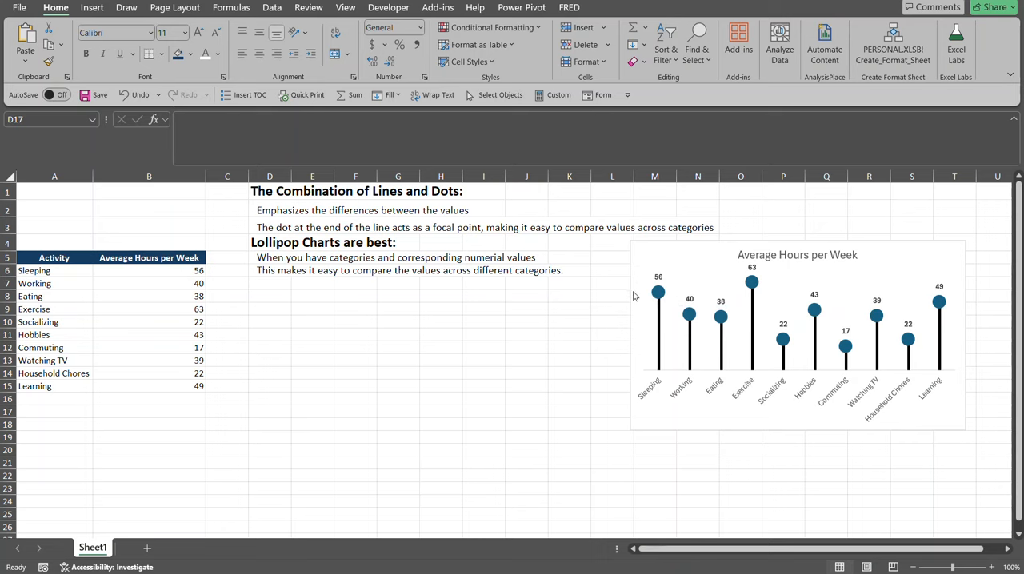
pyautogui.moveTo(660, 293)
pyautogui.press('Escape')
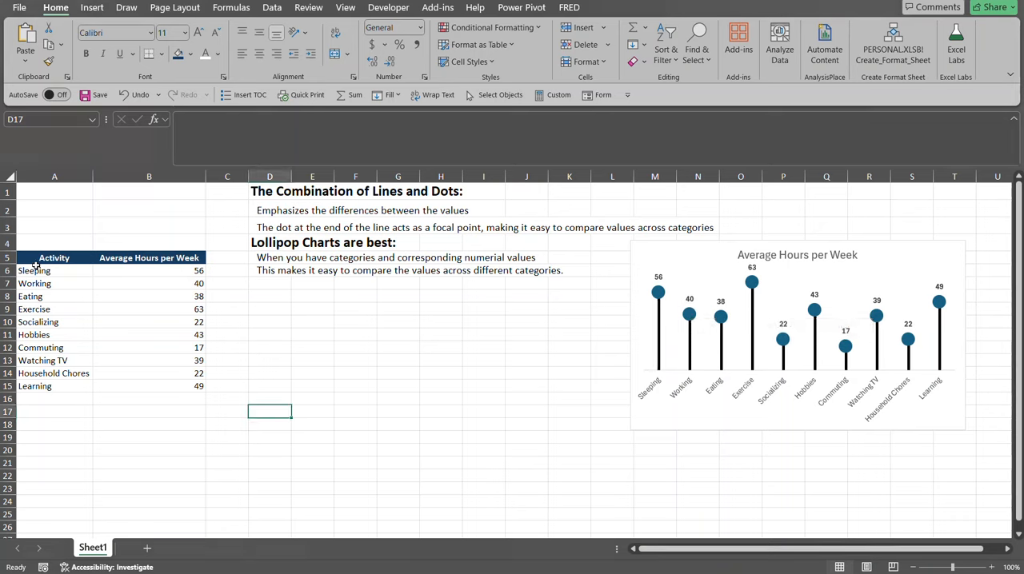
# Insert a Line with Markers chart from A5:B15 and place it, slightly enlarged, beside the data table and below the notes.
pyautogui.moveTo(38, 258); pyautogui.dragTo(192, 386)
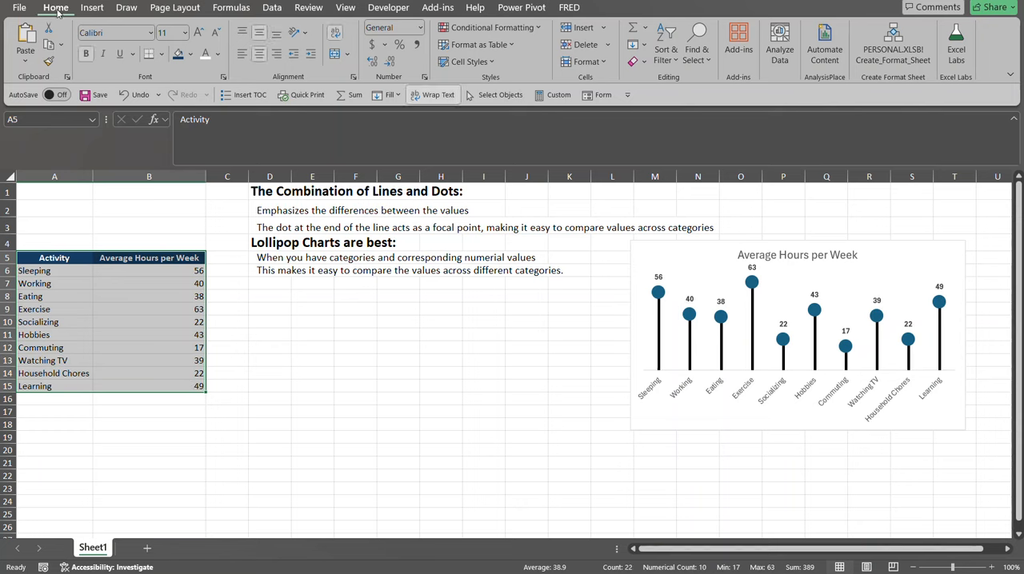
pyautogui.click(87, 10)
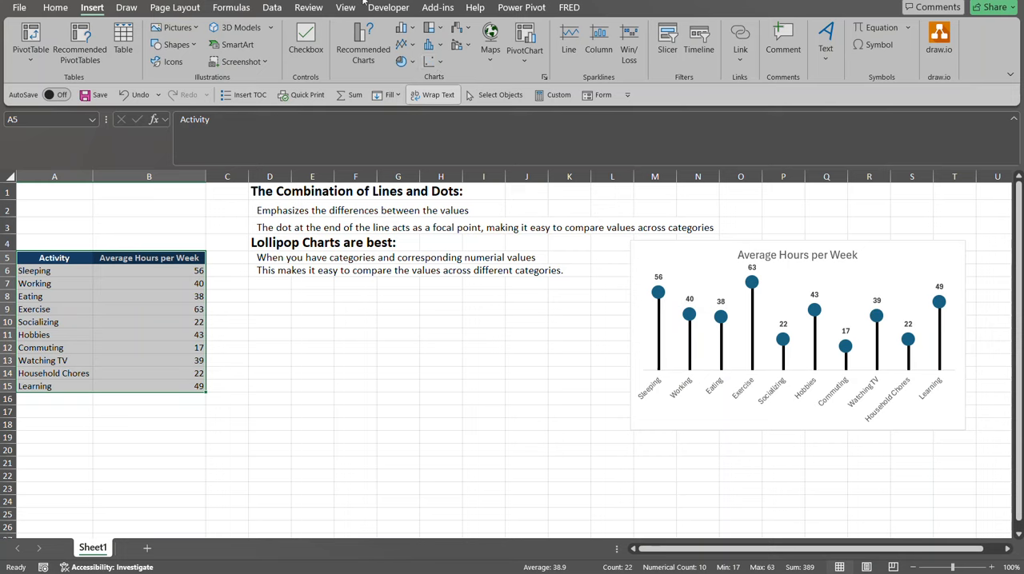
pyautogui.click(413, 44)
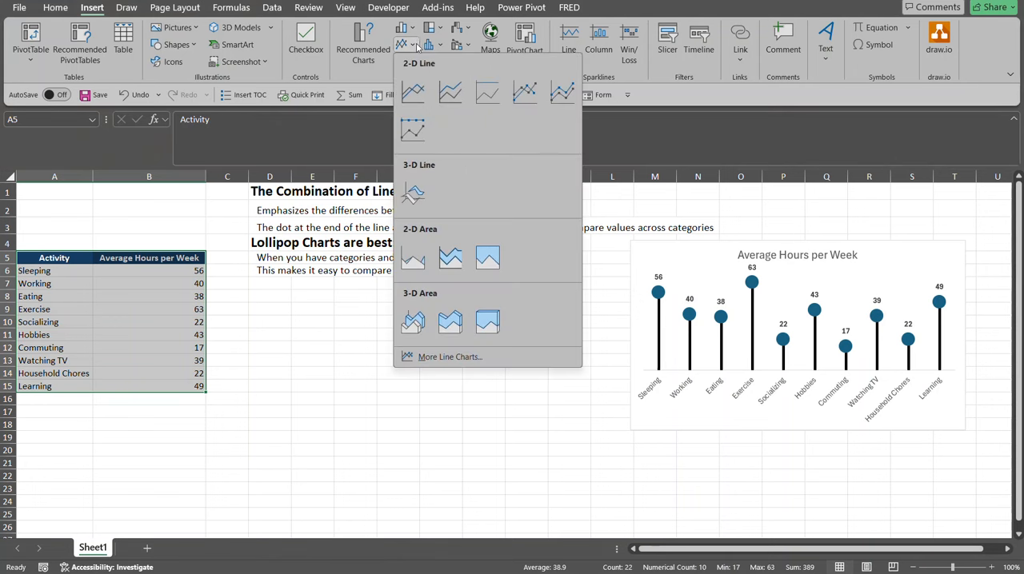
pyautogui.click(524, 90)
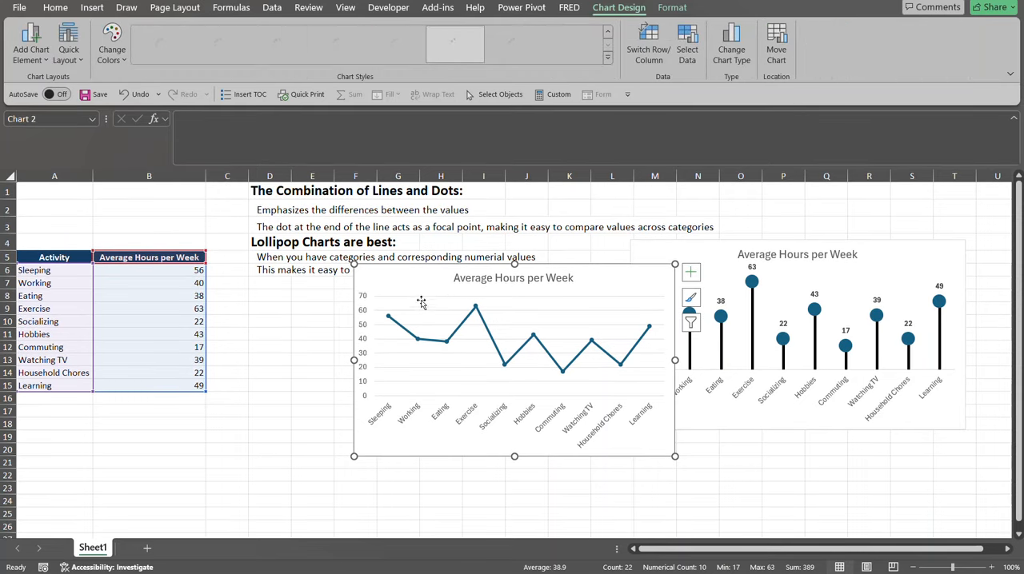
pyautogui.moveTo(423, 279); pyautogui.dragTo(297, 292)
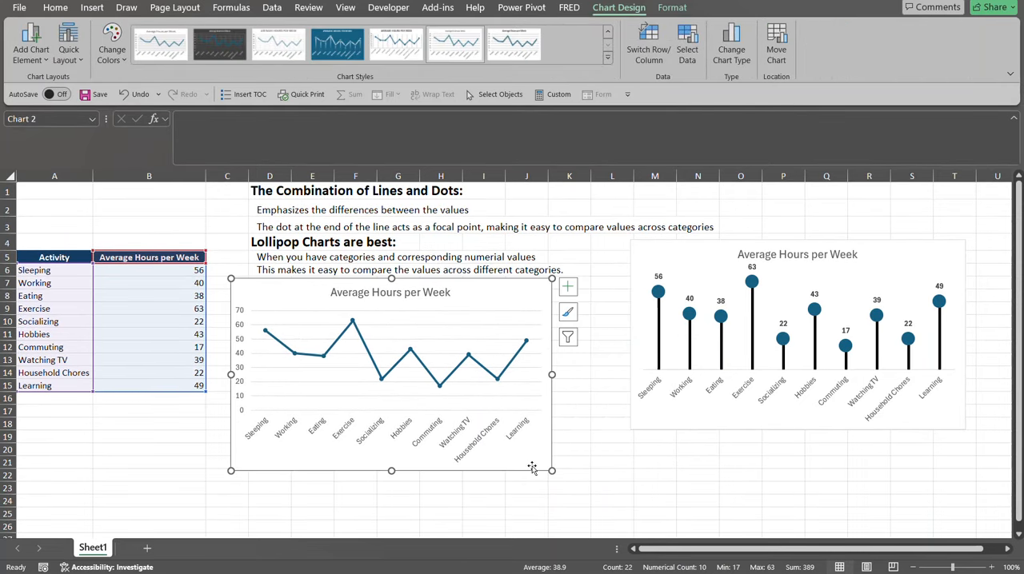
pyautogui.moveTo(552, 472); pyautogui.dragTo(575, 477)
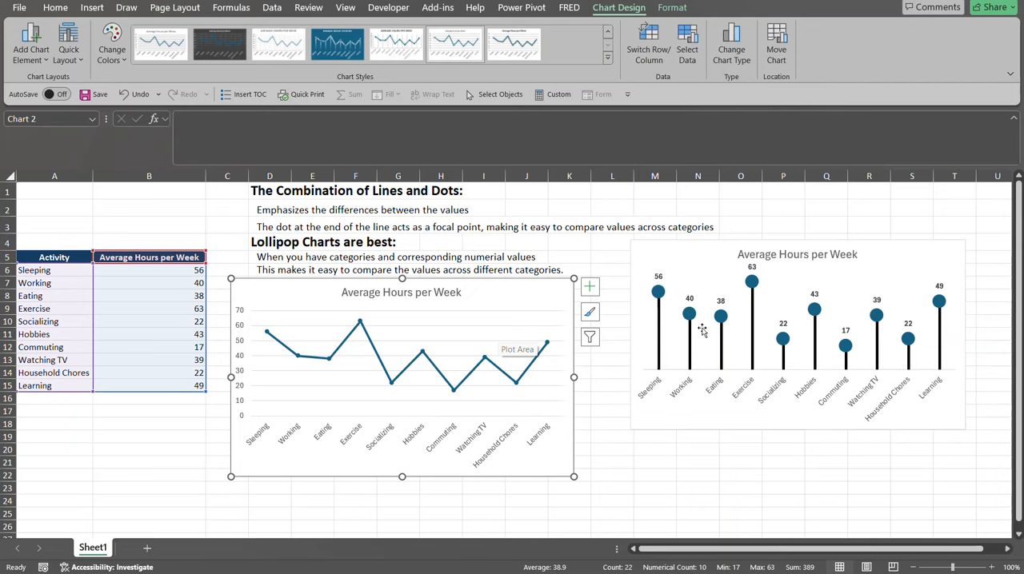
# Add Drop Lines to the Average Hours per Week series in the new line chart.
pyautogui.click(312, 358)
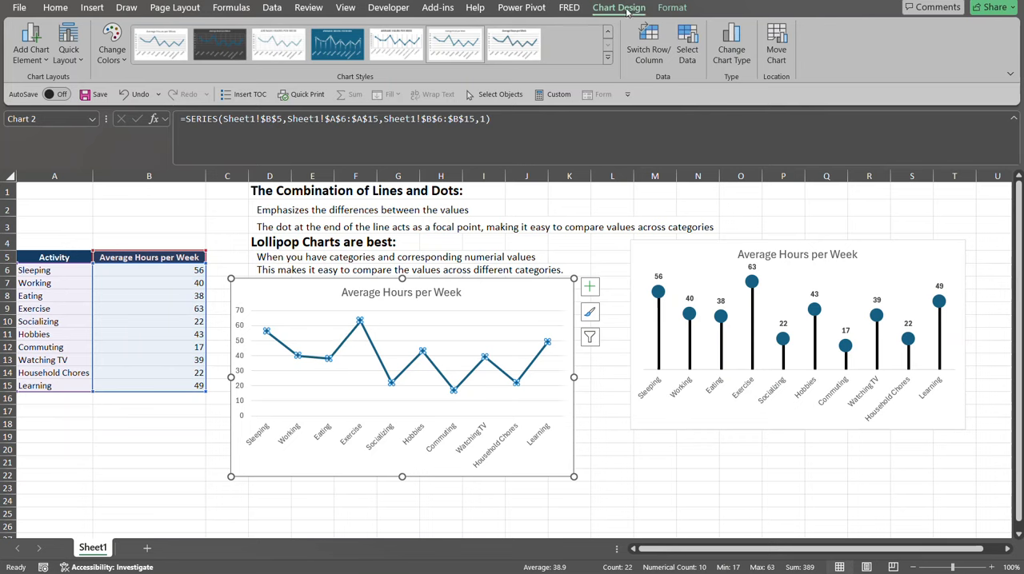
pyautogui.click(42, 62)
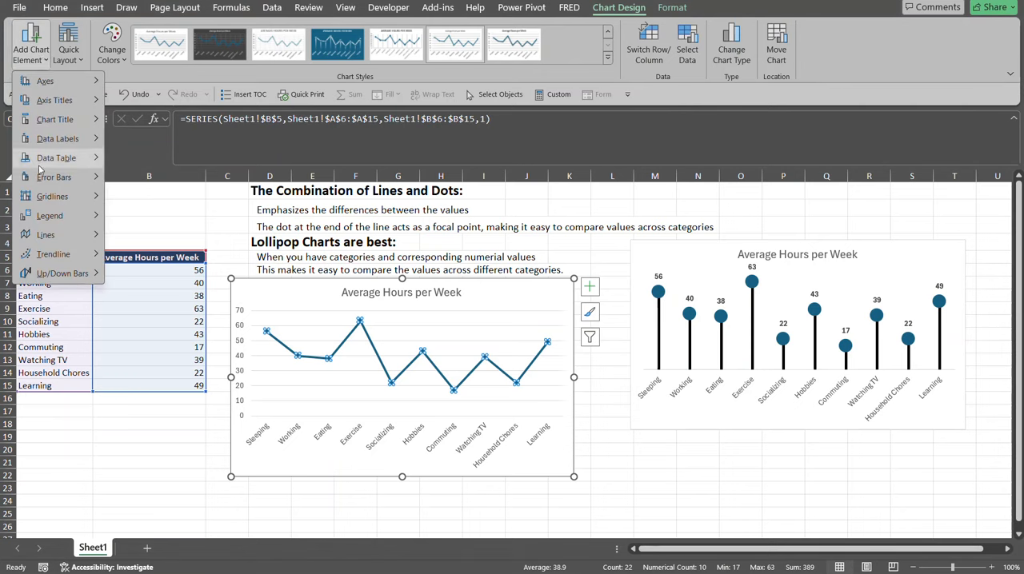
pyautogui.moveTo(53, 234)
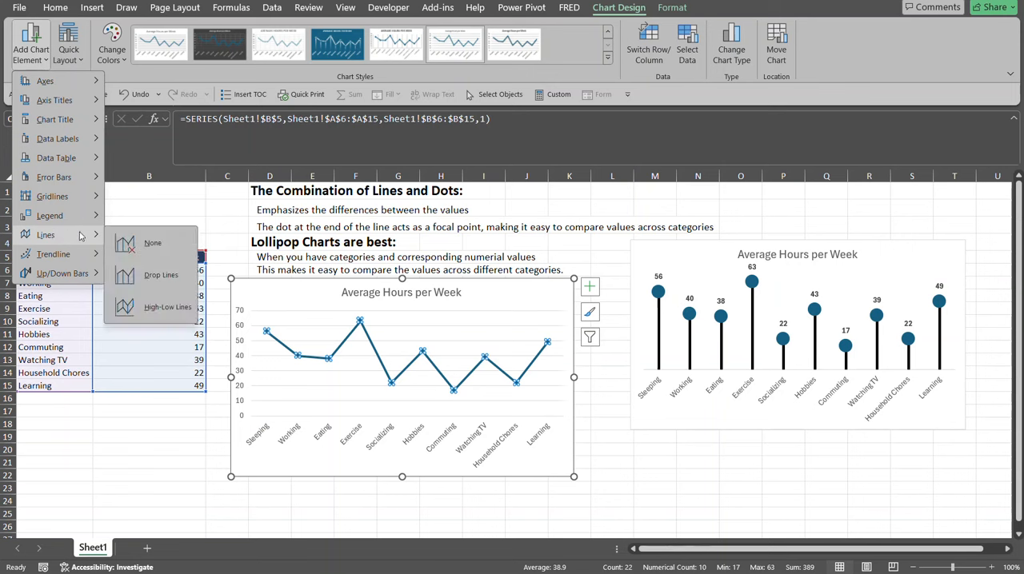
pyautogui.click(168, 279)
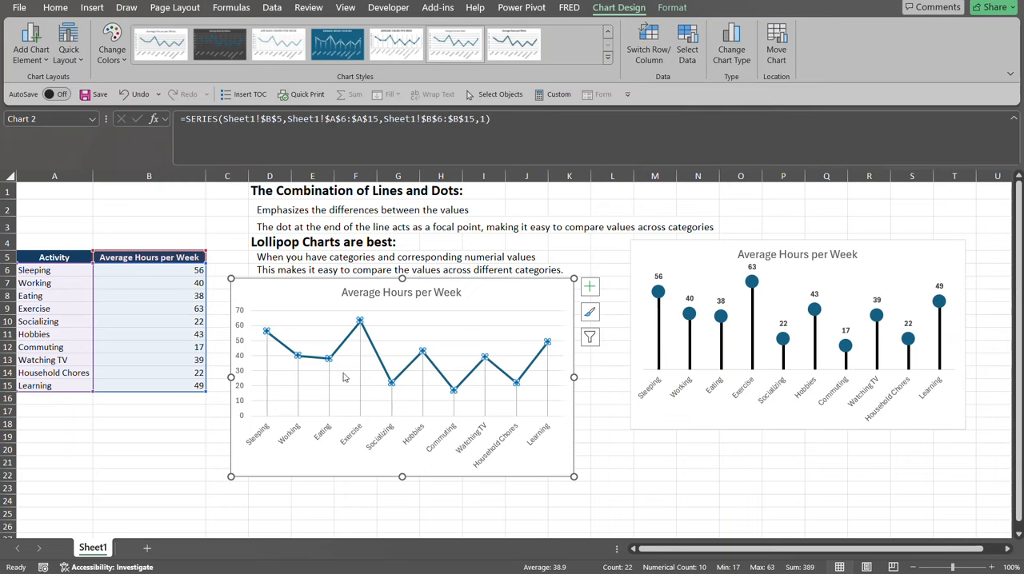
pyautogui.click(311, 303)
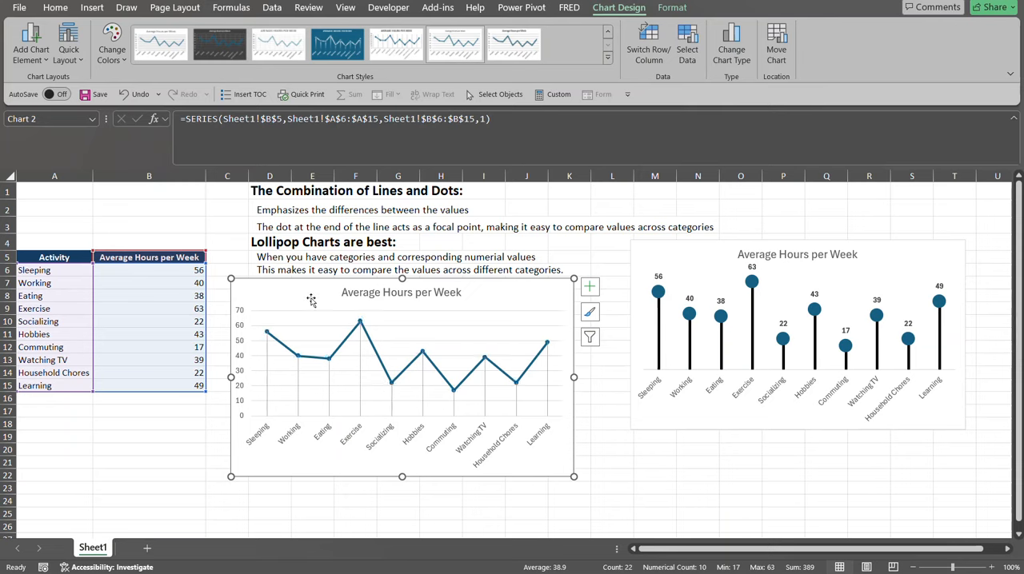
# Set the data series in the new chart to No line so that its points are no longer connected.
pyautogui.click(285, 349)
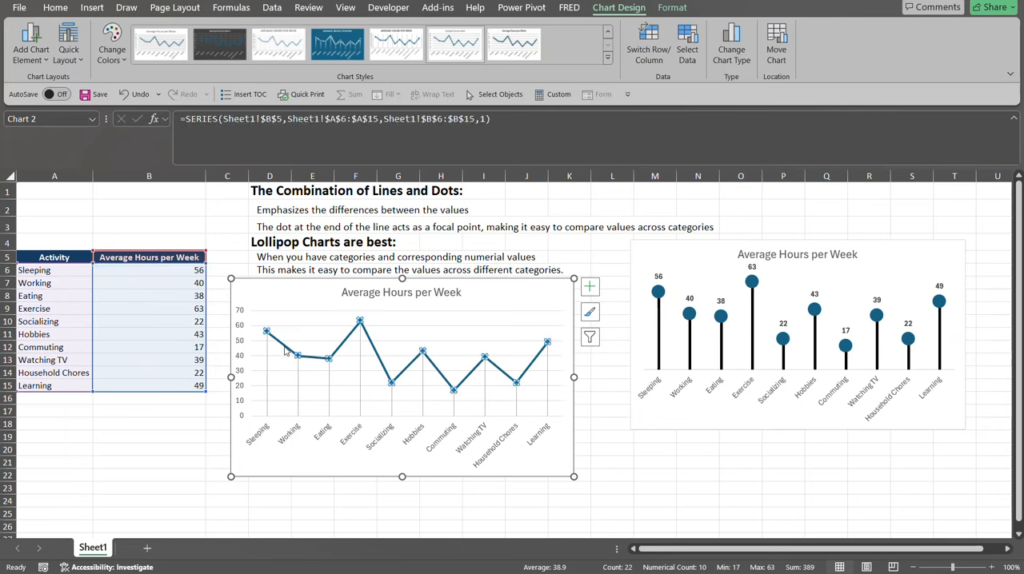
pyautogui.doubleClick(285, 349)
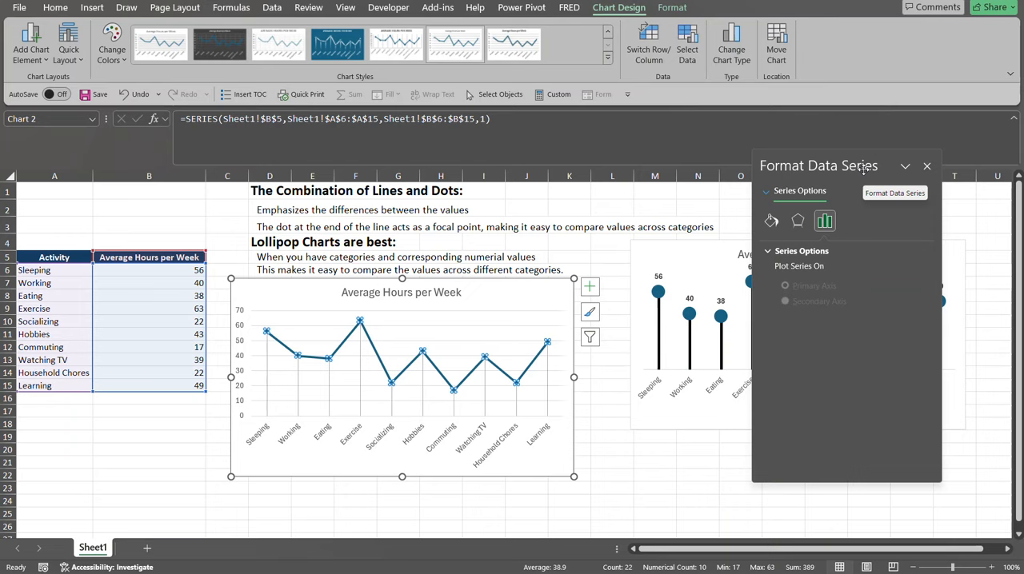
pyautogui.click(772, 222)
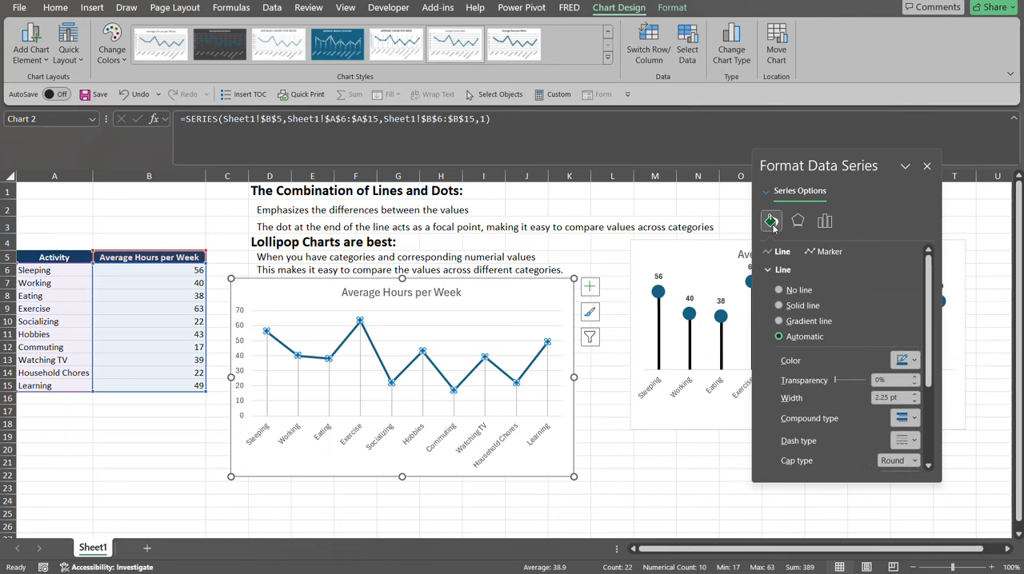
pyautogui.click(772, 270)
pyautogui.click(772, 271)
pyautogui.click(778, 291)
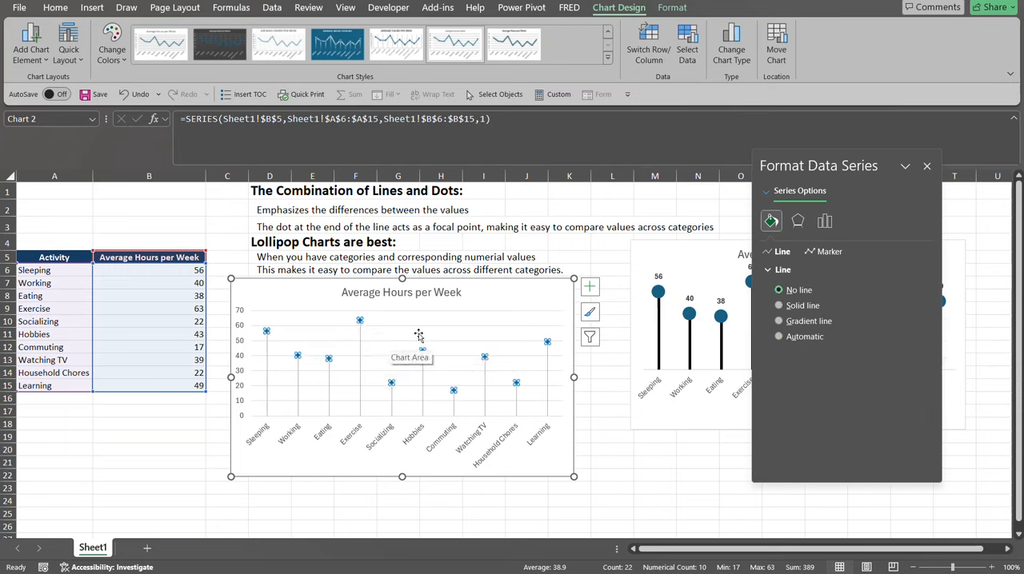
pyautogui.click(526, 301)
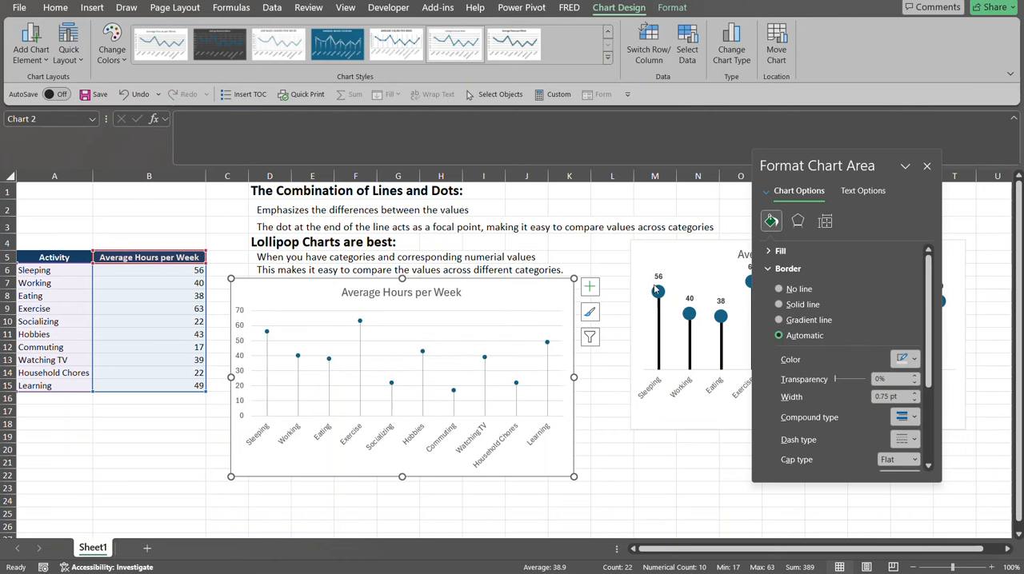
# Change the series markers to the built-in circle type with size 15.
pyautogui.moveTo(659, 294)
pyautogui.click(360, 321)
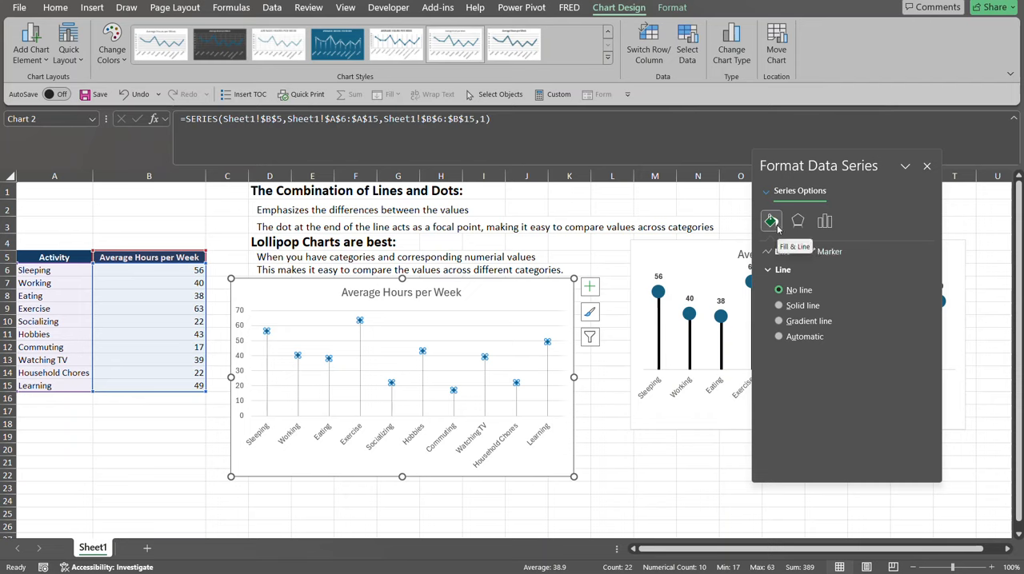
pyautogui.click(829, 252)
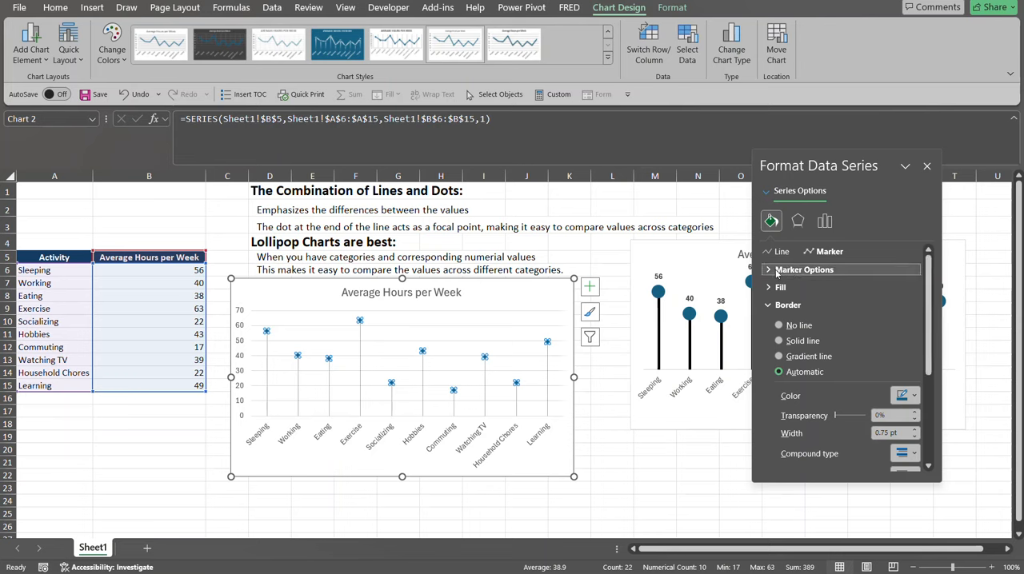
pyautogui.click(804, 270)
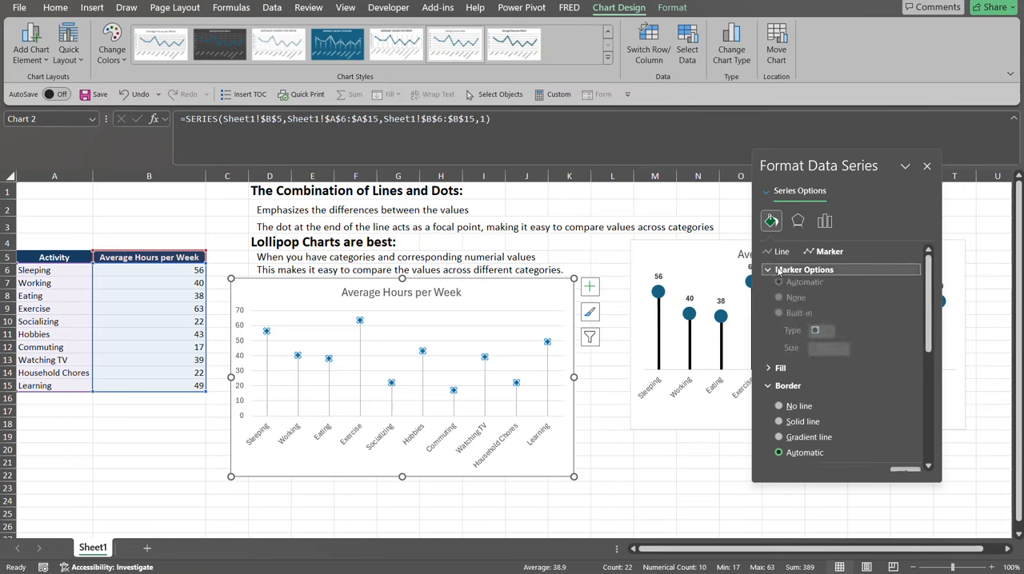
pyautogui.click(780, 319)
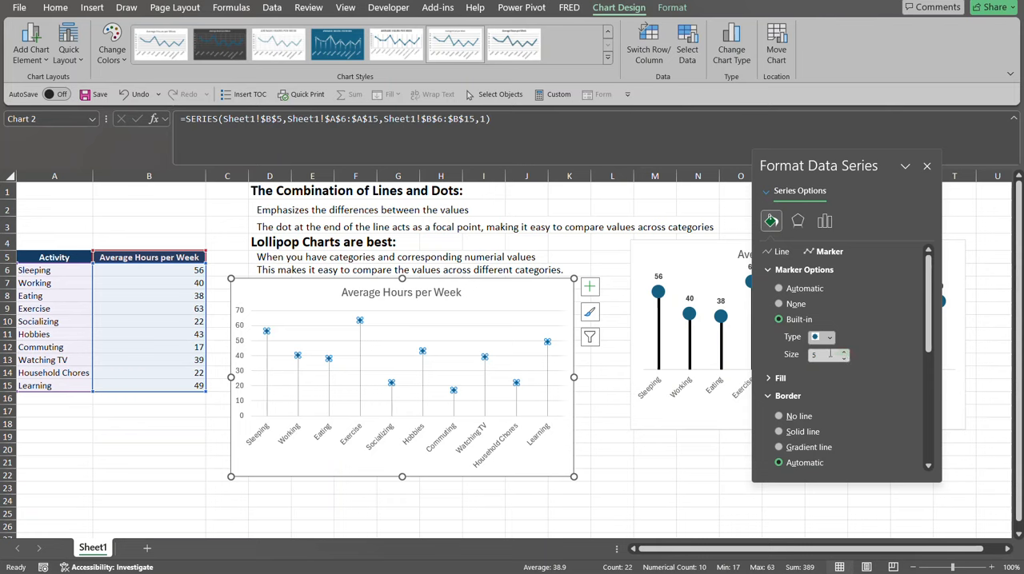
pyautogui.moveTo(829, 353); pyautogui.dragTo(808, 357)
pyautogui.write('15')
pyautogui.press('Tab')
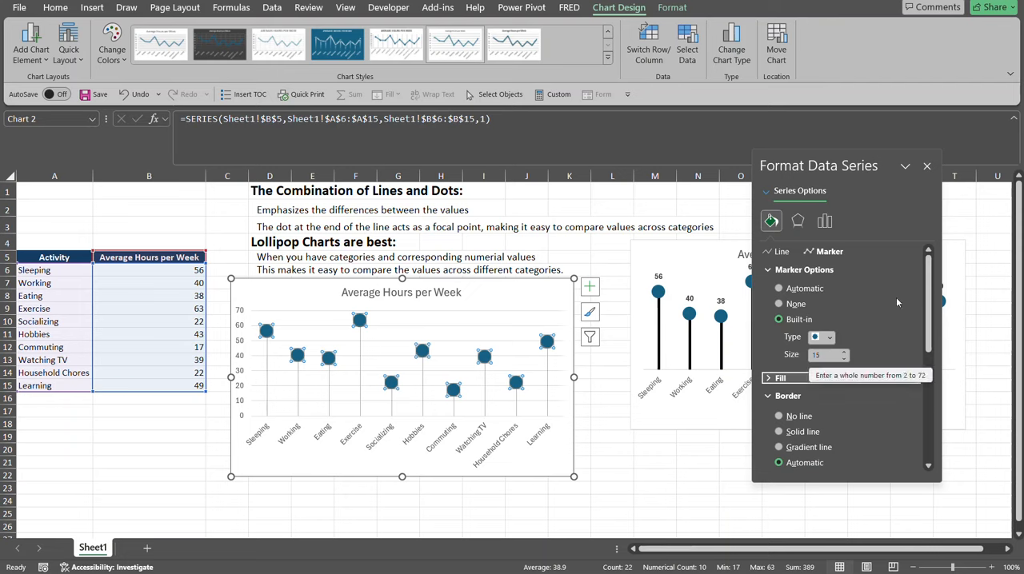
pyautogui.click(927, 166)
pyautogui.click(608, 254)
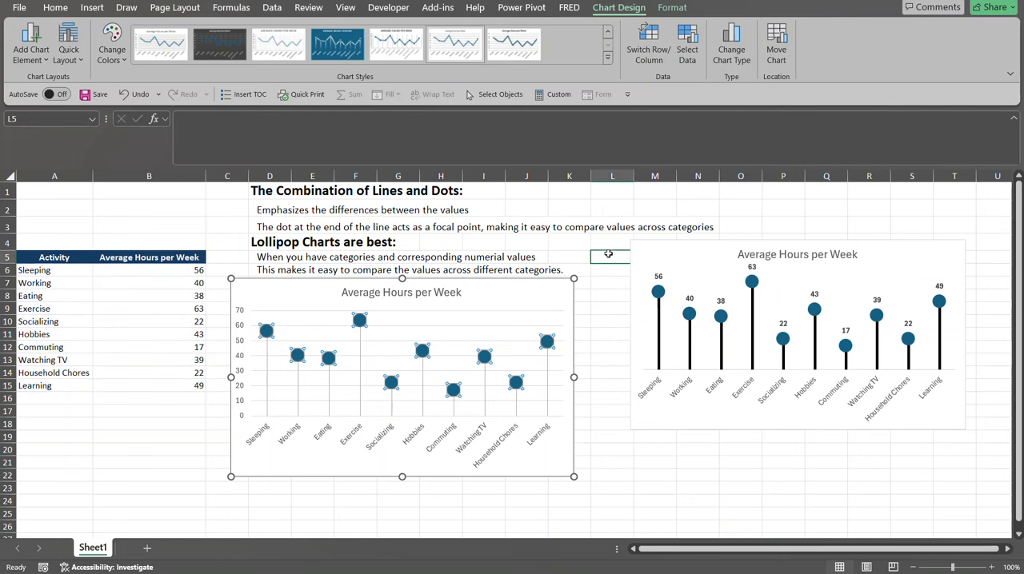
# Add data labels to the series in the new chart and position them above the markers.
pyautogui.click(423, 350)
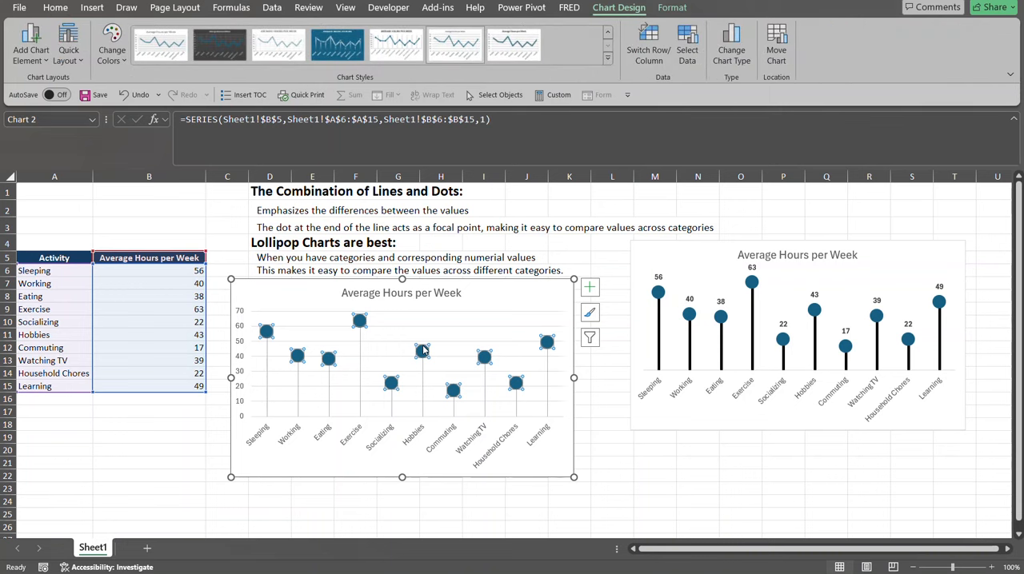
pyautogui.rightClick(423, 349)
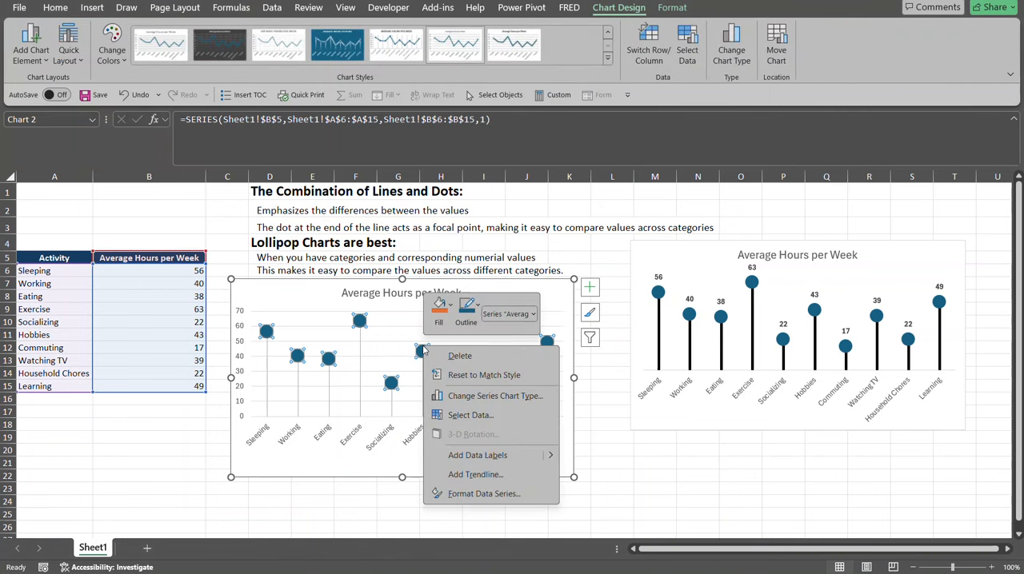
pyautogui.click(472, 456)
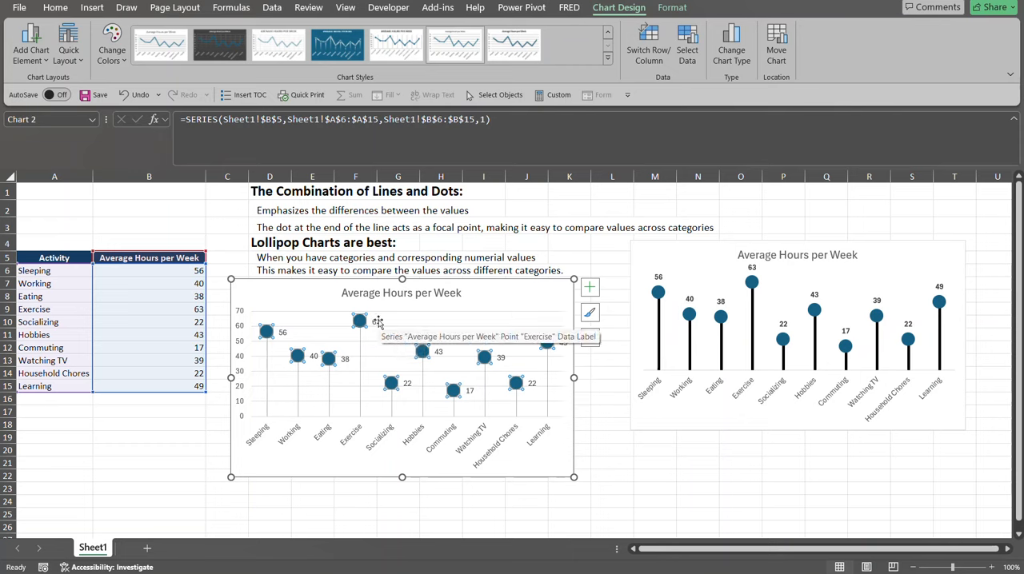
pyautogui.click(378, 321)
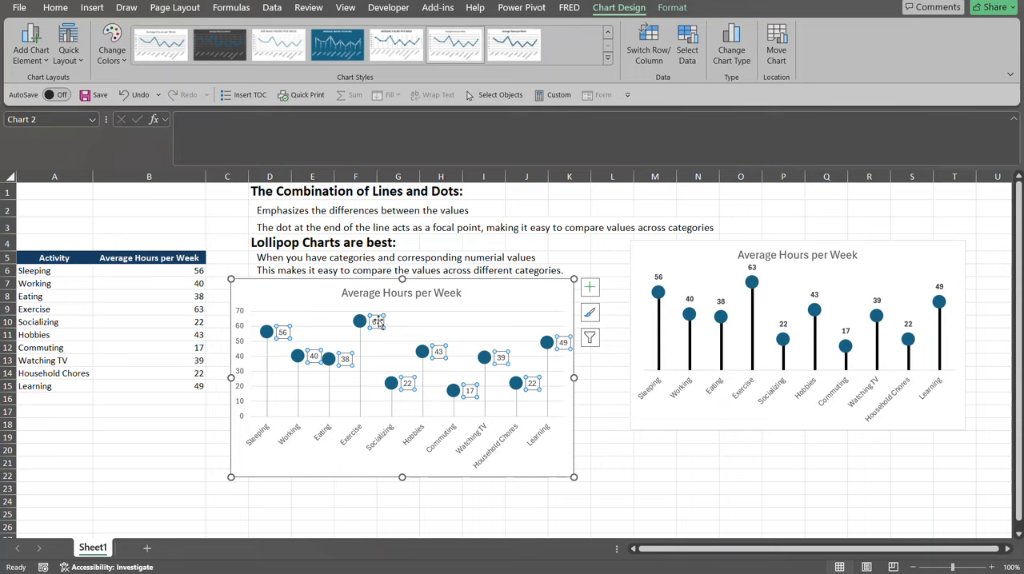
pyautogui.doubleClick(378, 321)
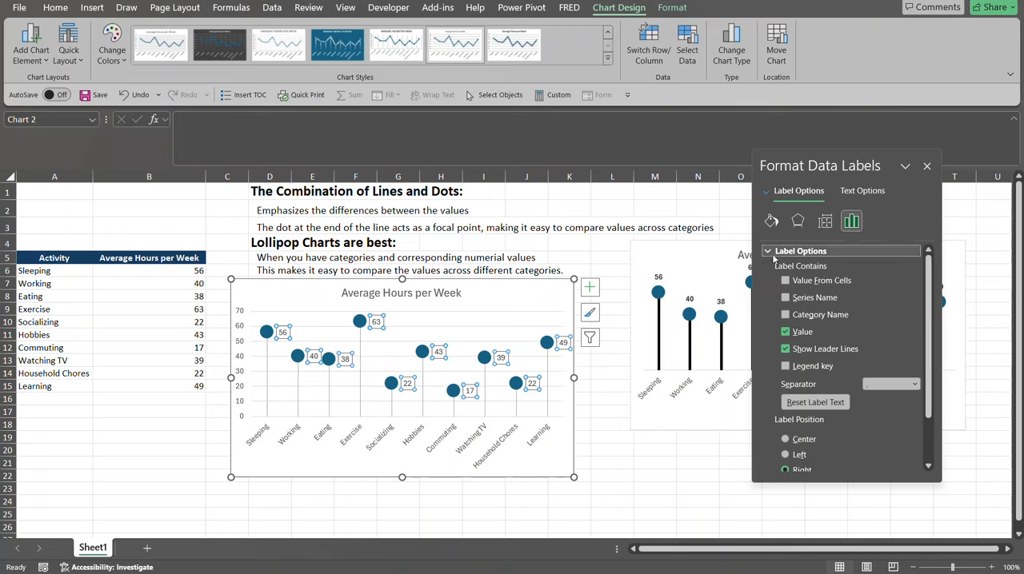
pyautogui.scroll(-3, 931, 328)
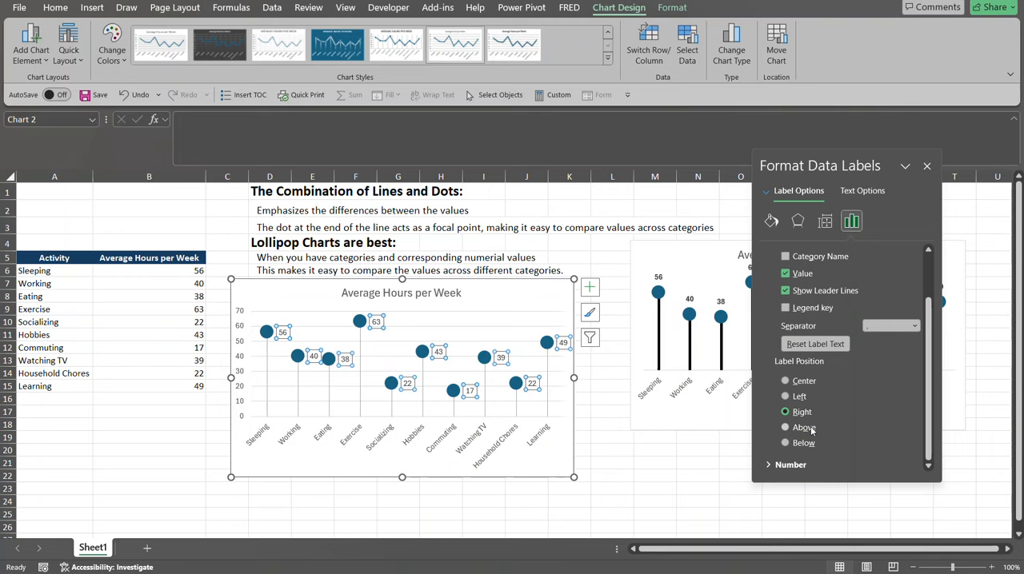
pyautogui.click(786, 428)
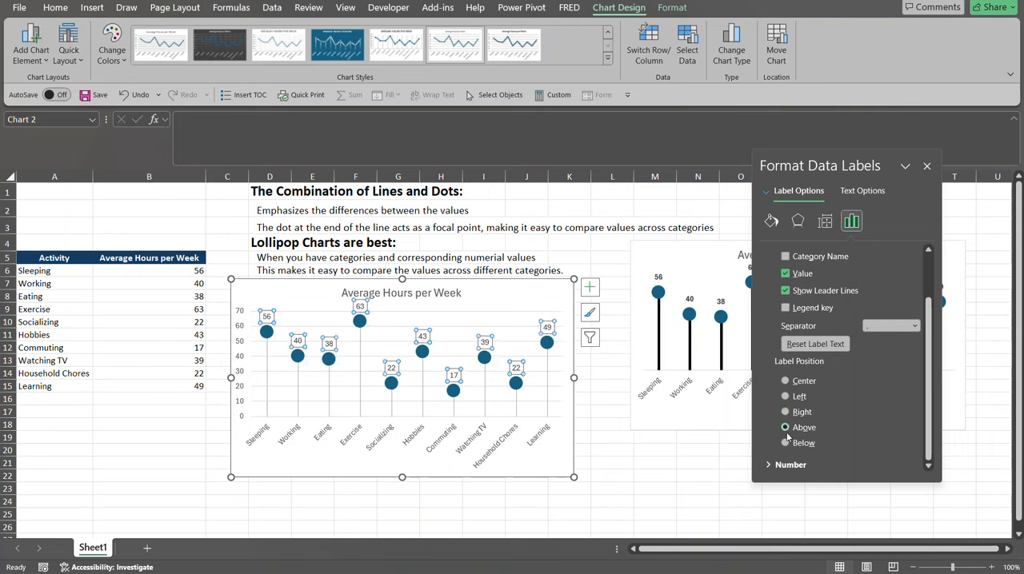
pyautogui.click(927, 167)
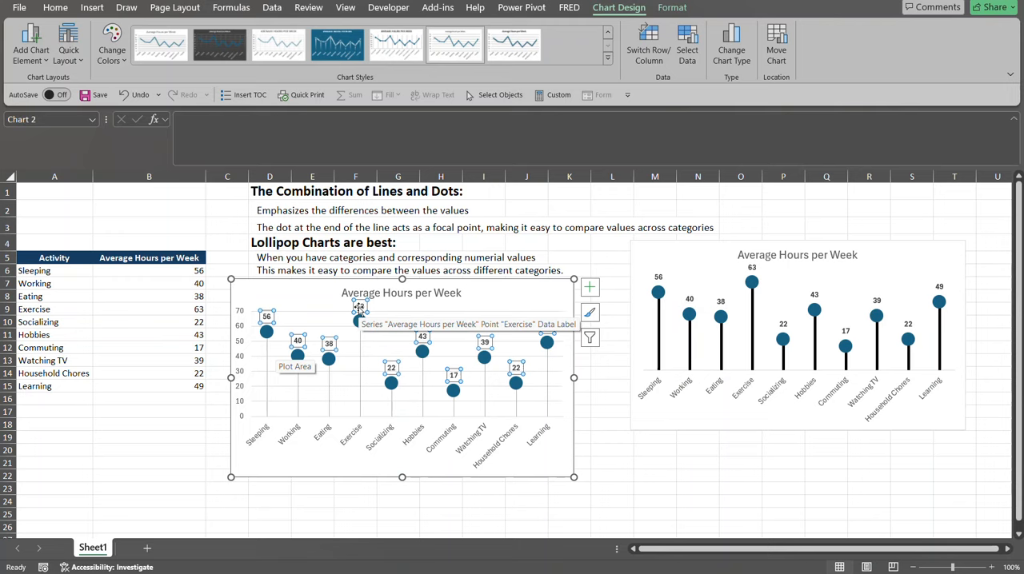
# Make the new chart's data labels bold and increase their font size to 10.5.
pyautogui.click(56, 8)
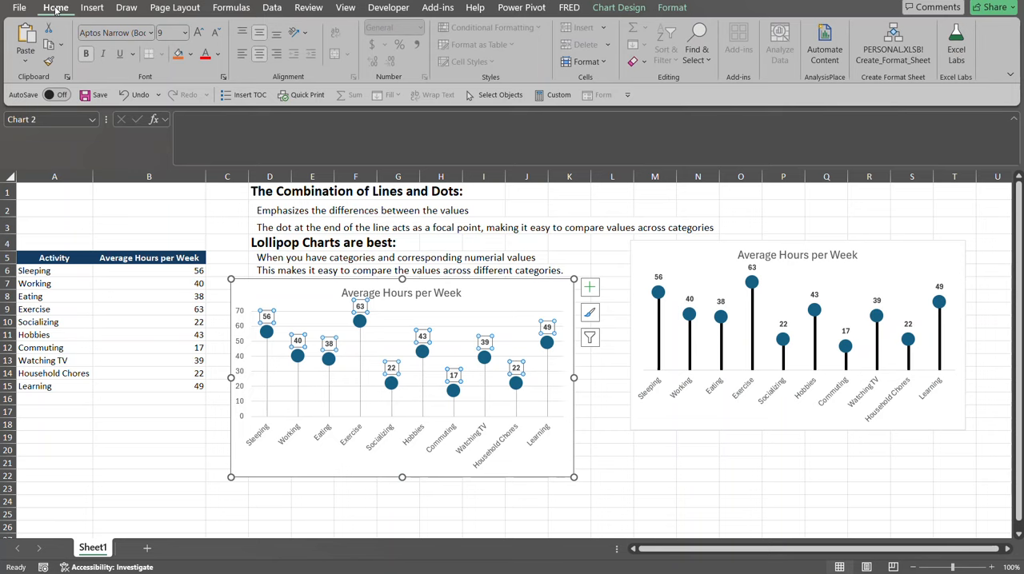
pyautogui.click(200, 32)
pyautogui.click(200, 32)
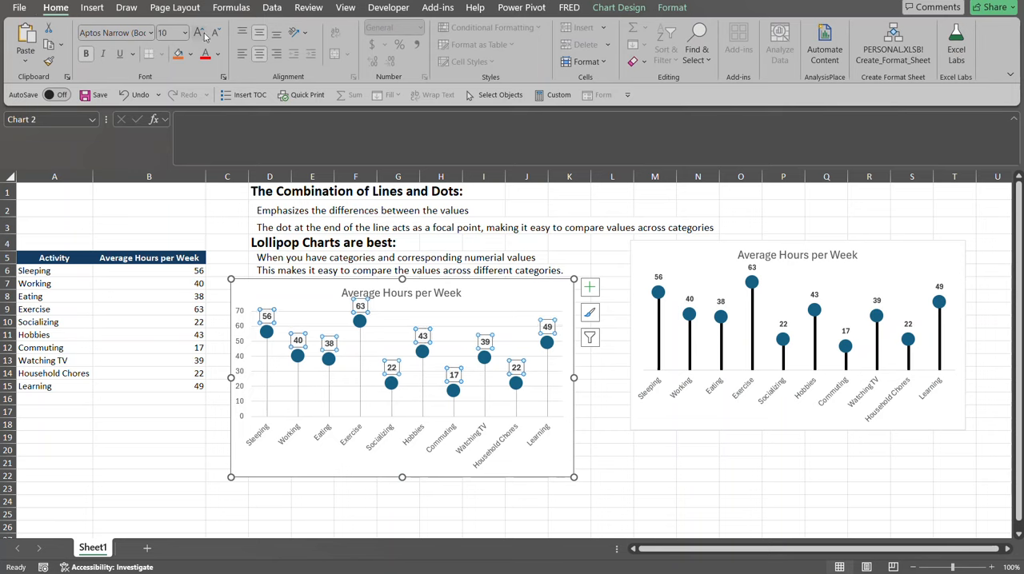
pyautogui.click(470, 296)
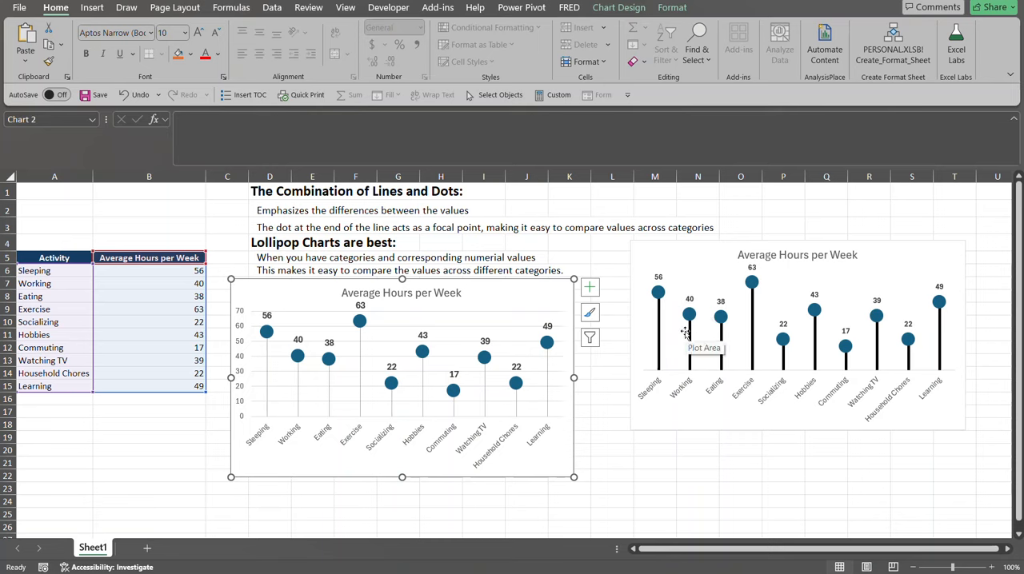
# Set the width of the drop lines in the new chart to 3 pt.
pyautogui.click(486, 394)
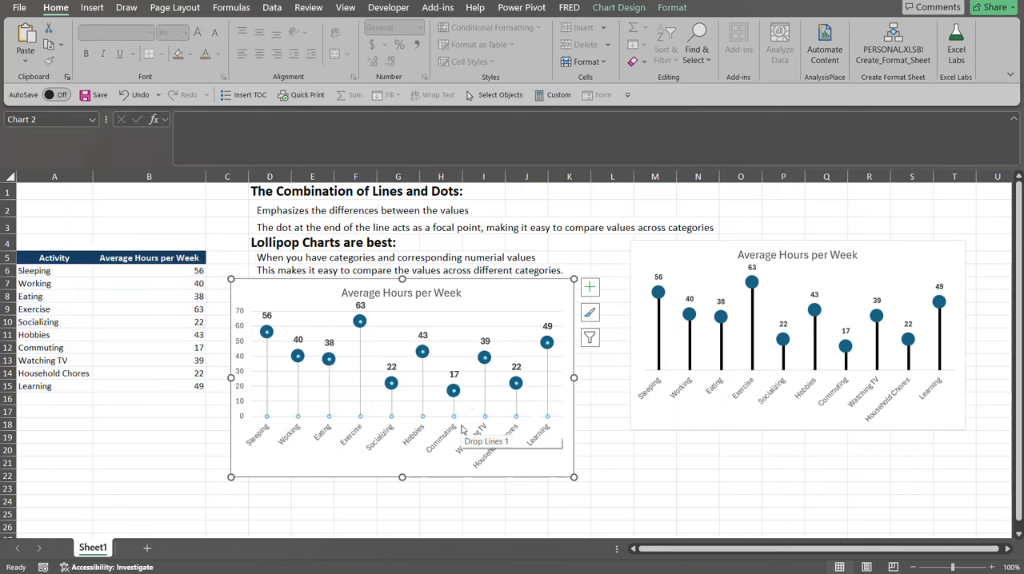
pyautogui.hotkey('ctrl', '1')
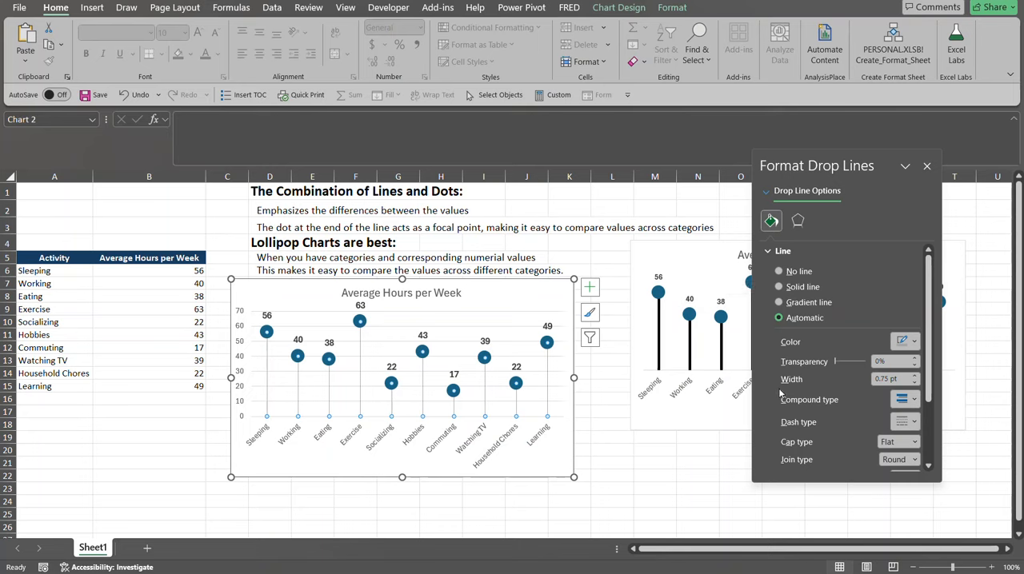
pyautogui.click(917, 376)
pyautogui.click(917, 377)
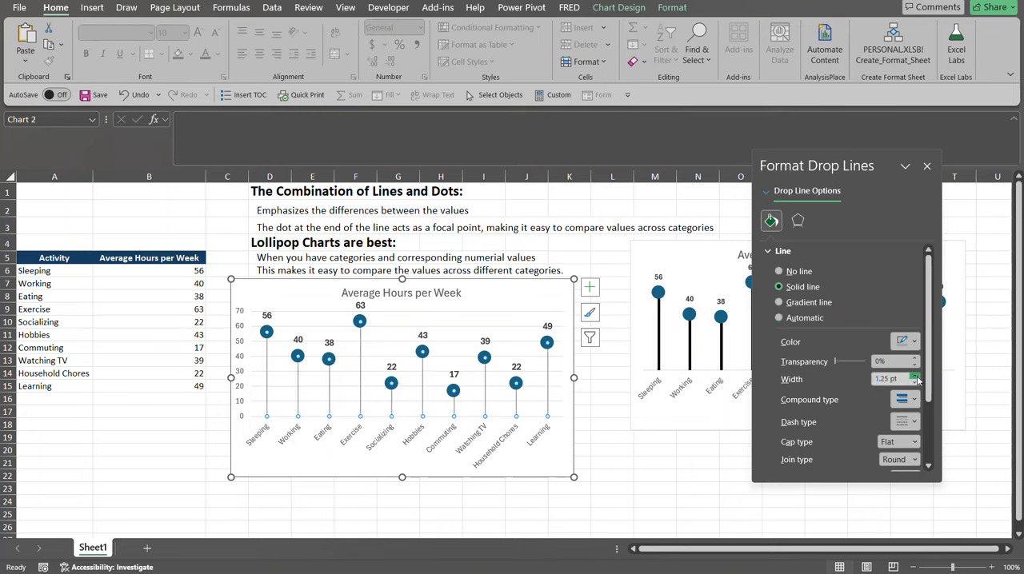
pyautogui.click(916, 377)
pyautogui.click(916, 377)
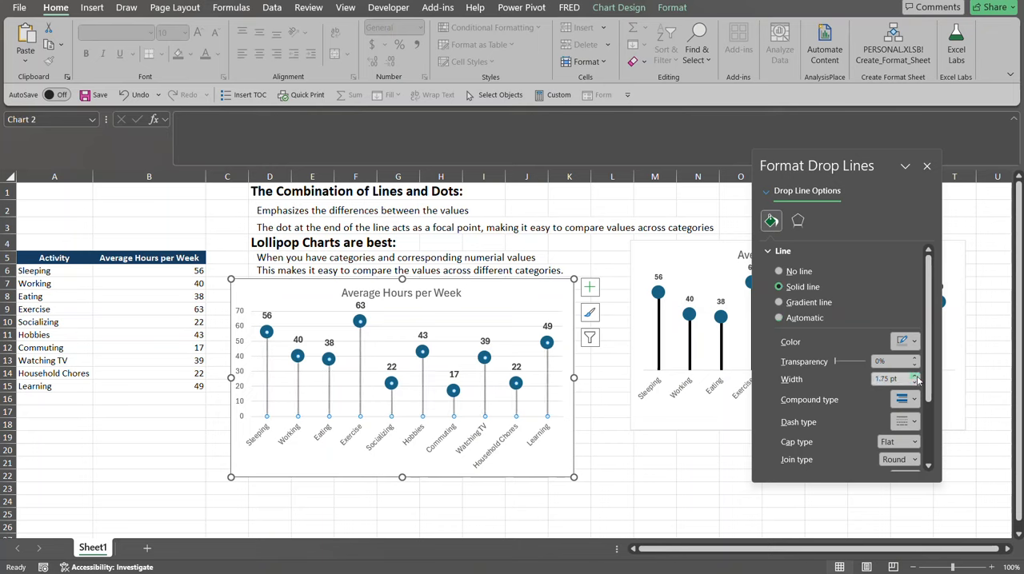
pyautogui.click(917, 376)
pyautogui.click(917, 377)
pyautogui.click(917, 377)
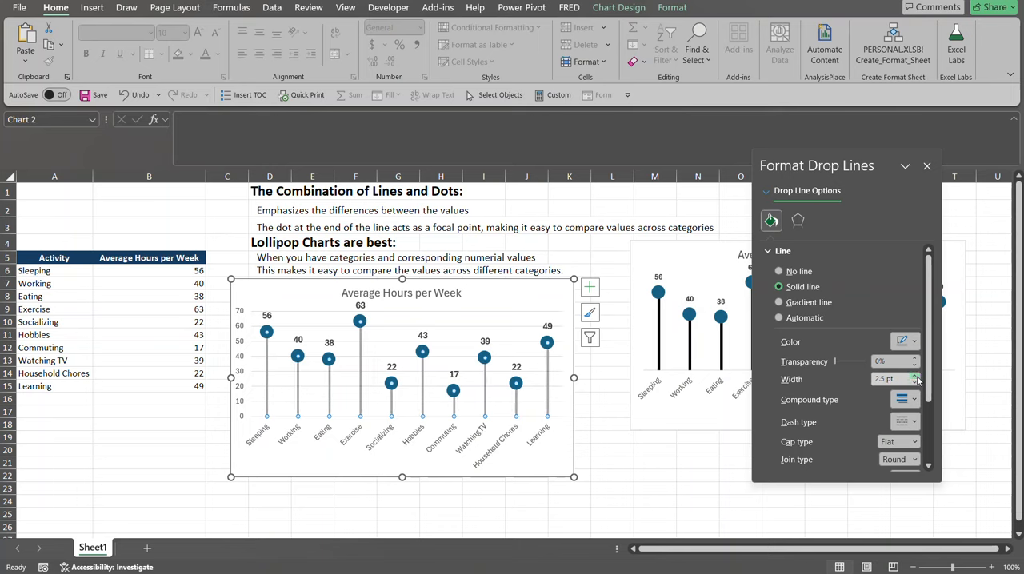
pyautogui.click(917, 378)
pyautogui.click(917, 377)
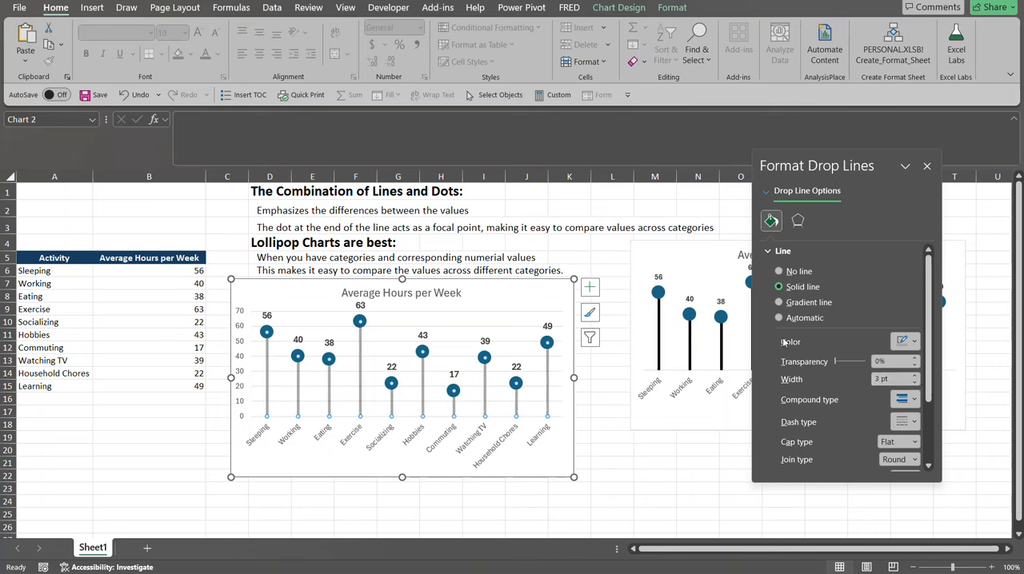
# Change the color of the new chart's drop lines to the black theme color and close the formatting options.
pyautogui.click(912, 342)
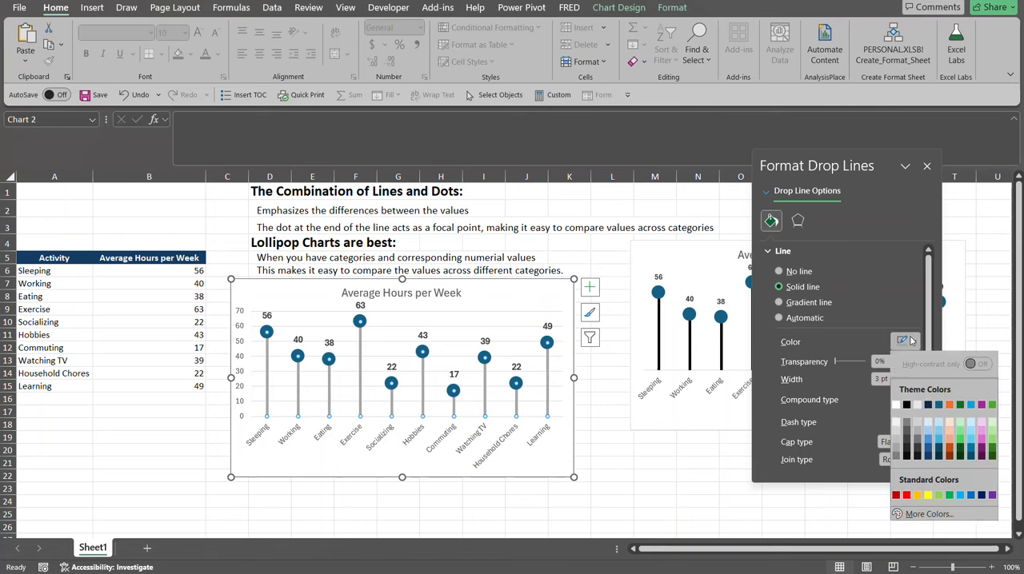
pyautogui.click(907, 404)
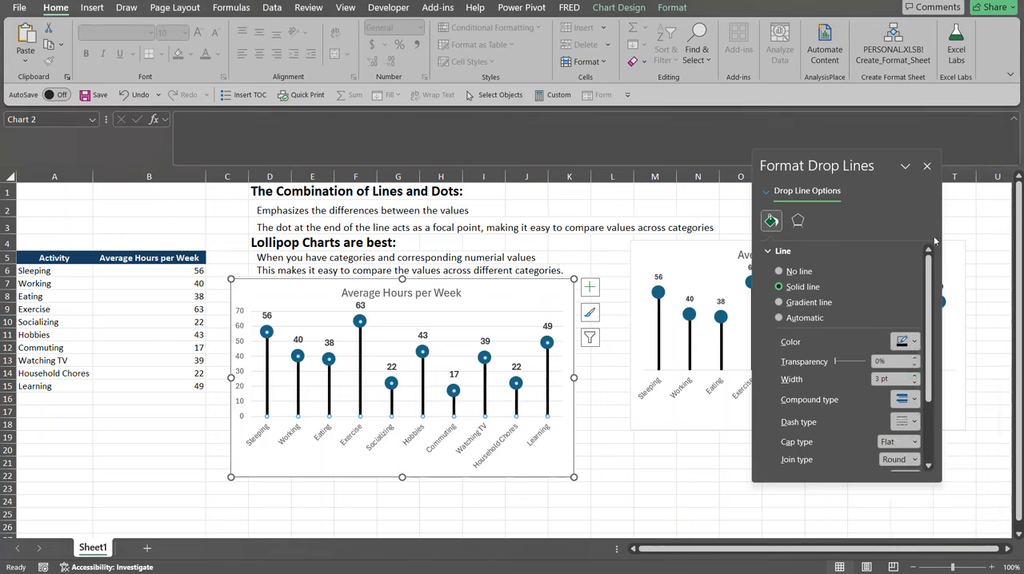
pyautogui.click(926, 167)
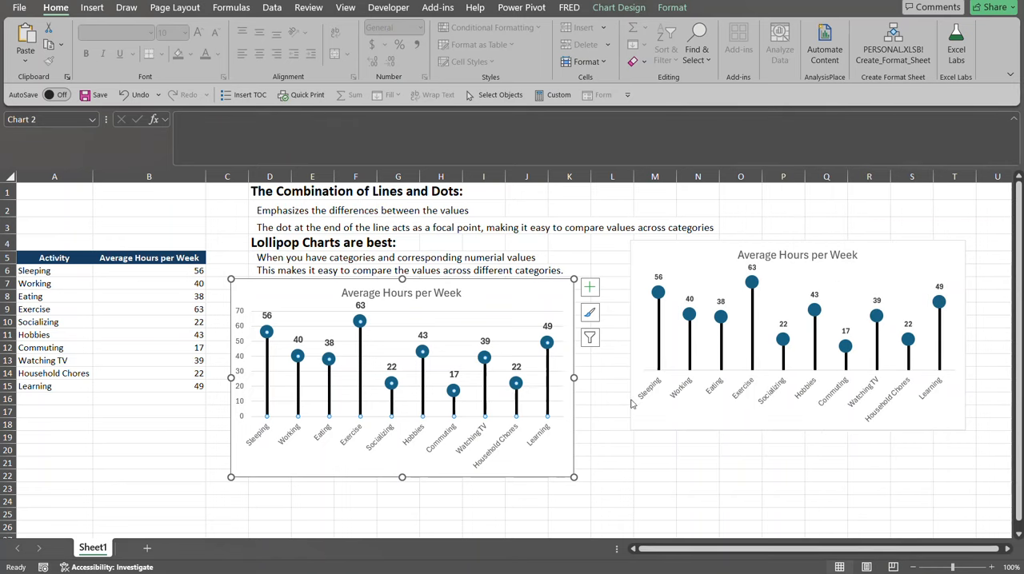
# Delete the major horizontal gridlines and the vertical value axis from the new chart.
pyautogui.click(459, 311)
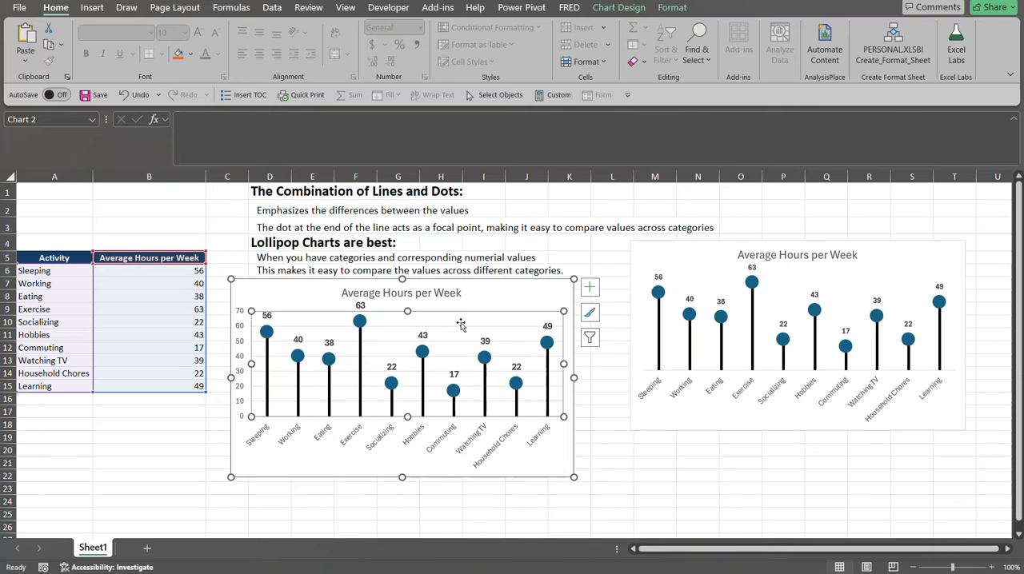
pyautogui.click(464, 340)
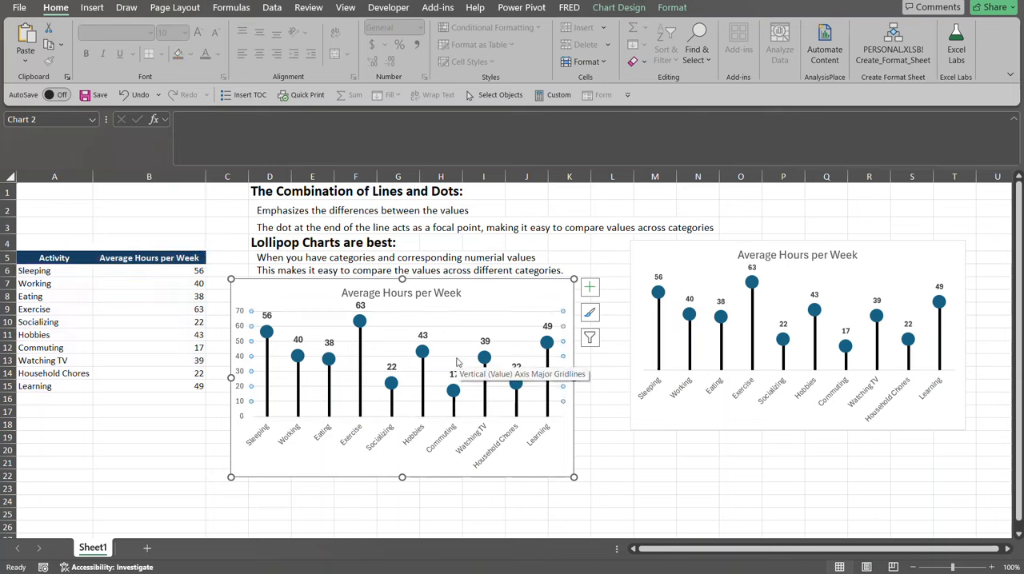
pyautogui.press('Delete')
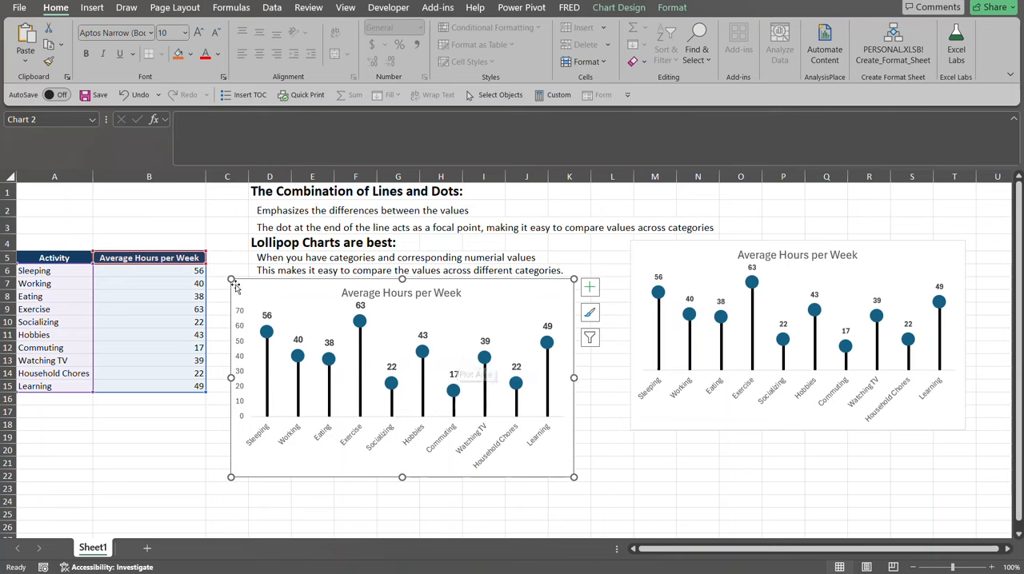
pyautogui.click(237, 324)
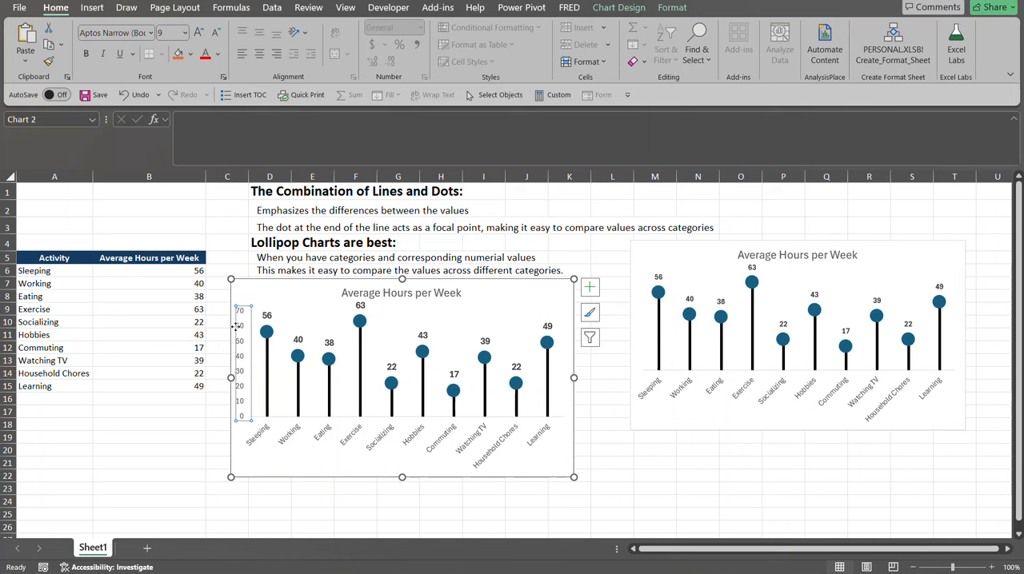
pyautogui.press('Delete')
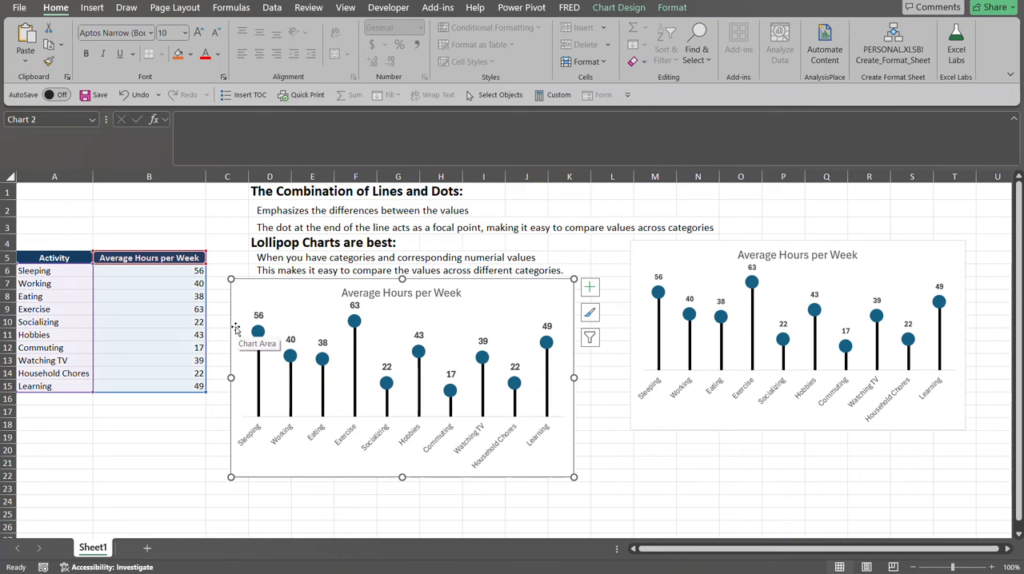